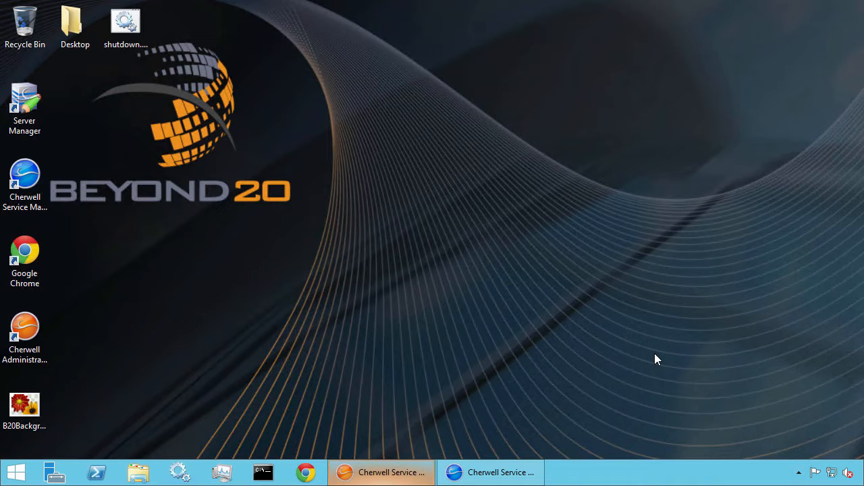
# - Switch to Cherwell Service Management Administrator and open the knowledge sources from its settings
pyautogui.click(385, 473)
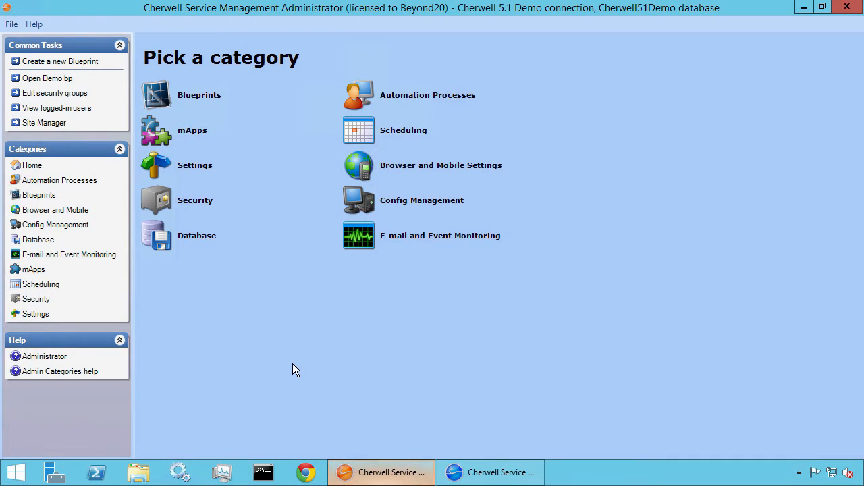
pyautogui.click(42, 315)
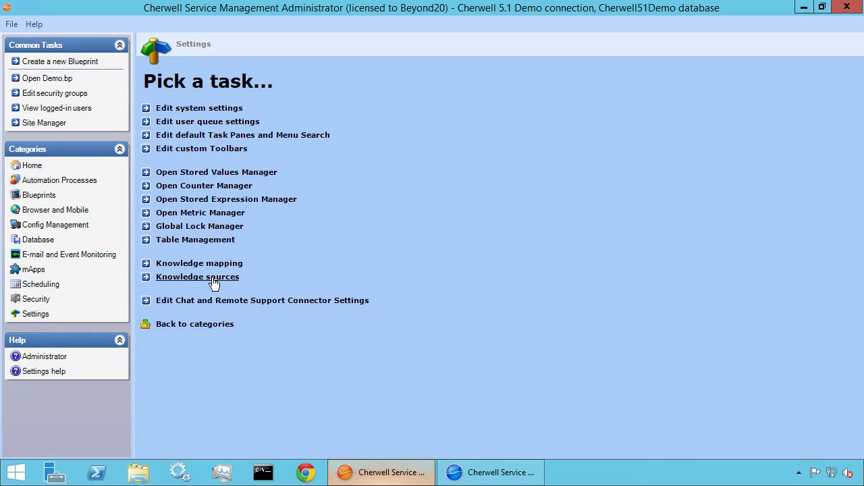
pyautogui.click(213, 282)
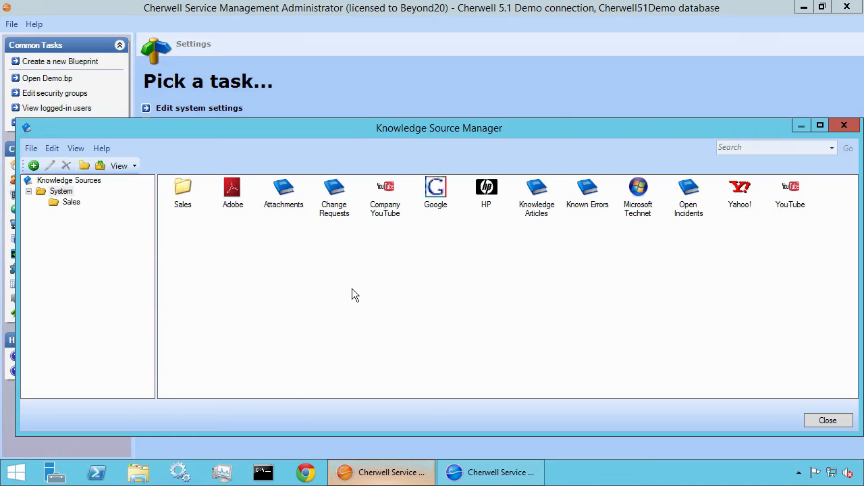
# - Duplicate the Knowledge Articles source within the System folder
pyautogui.rightClick(534, 212)
pyautogui.click(571, 298)
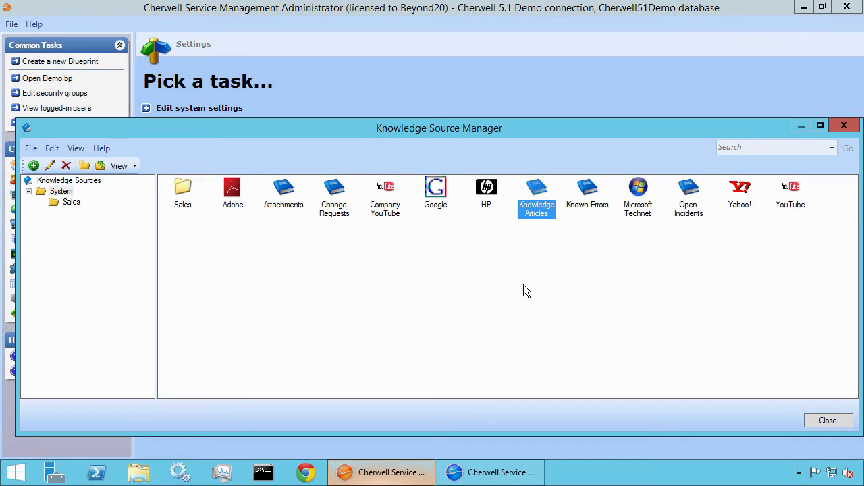
pyautogui.click(499, 280)
pyautogui.rightClick(499, 280)
pyautogui.click(540, 384)
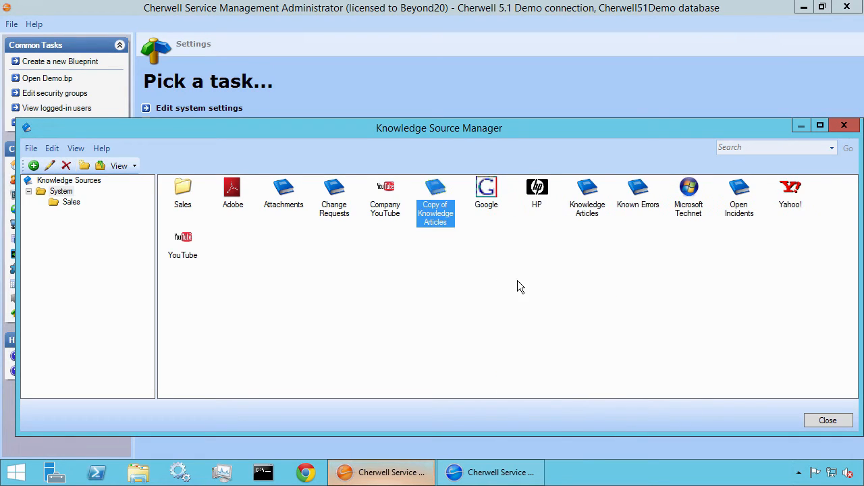
# - Edit the copied knowledge source and rename it Unpublished Knowledge Articles
pyautogui.rightClick(443, 225)
pyautogui.click(471, 240)
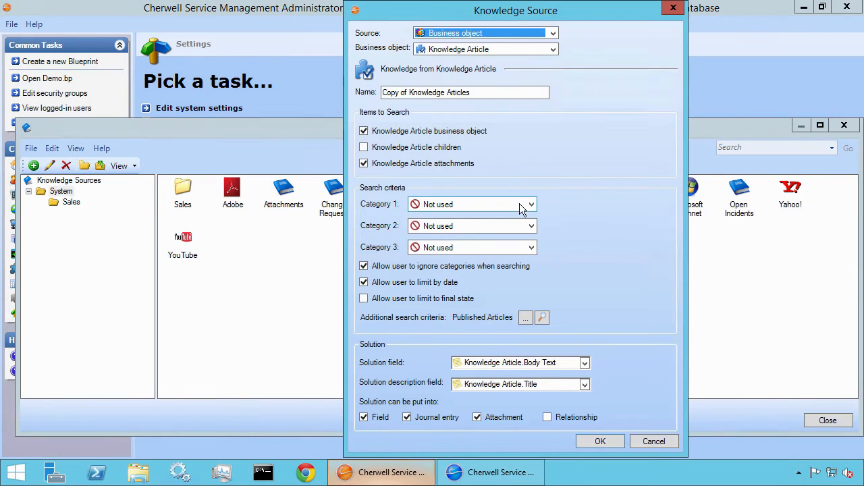
pyautogui.moveTo(410, 92); pyautogui.dragTo(332, 86)
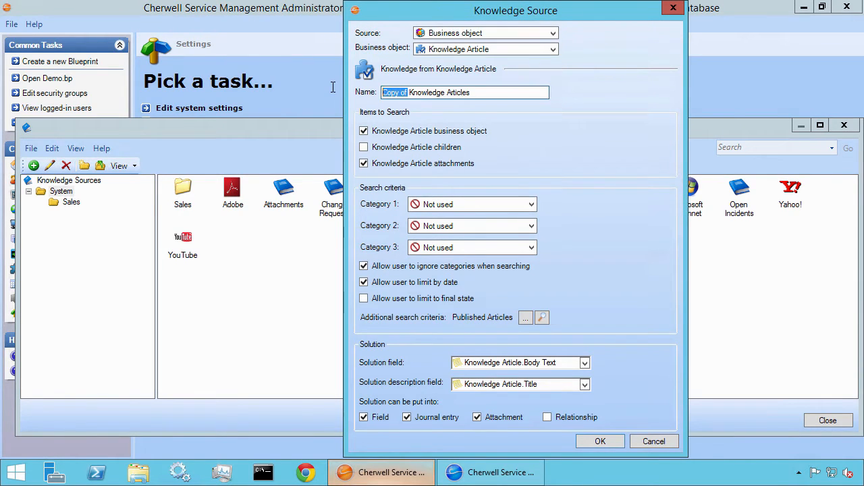
pyautogui.write('Unpubl')
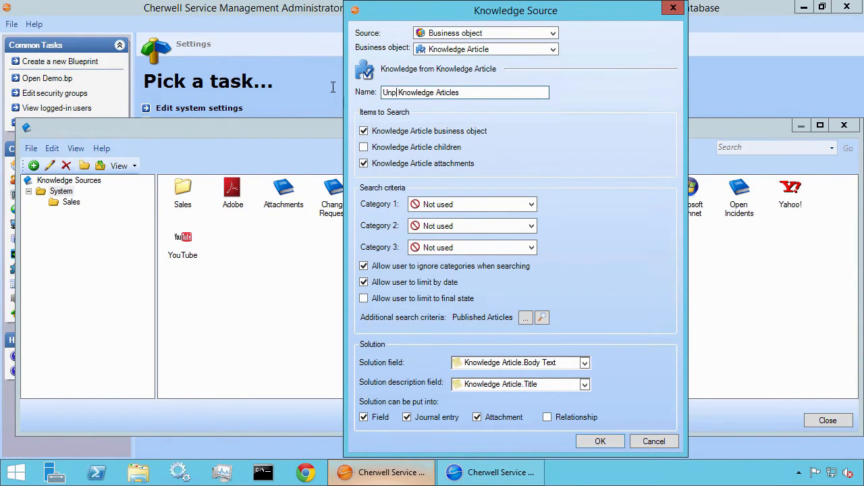
pyautogui.write('ished')
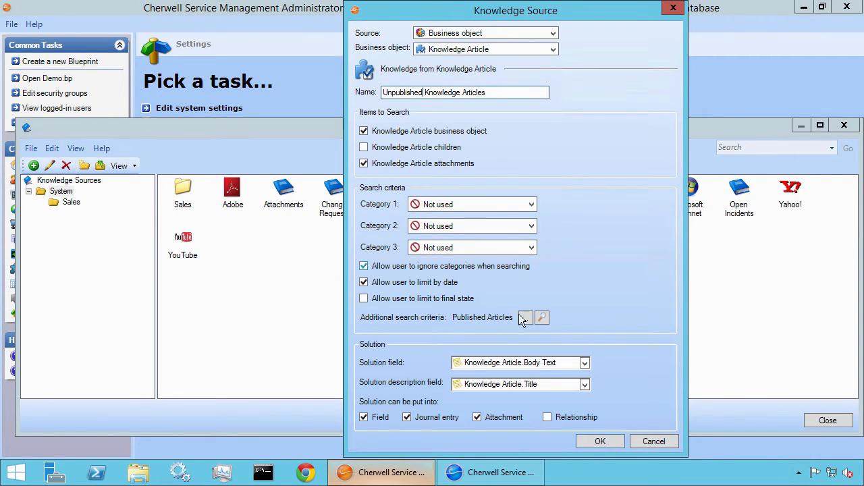
# - Create a custom query for the additional search criteria with the clause Knowledge Article.Status Not equal Published
pyautogui.click(543, 318)
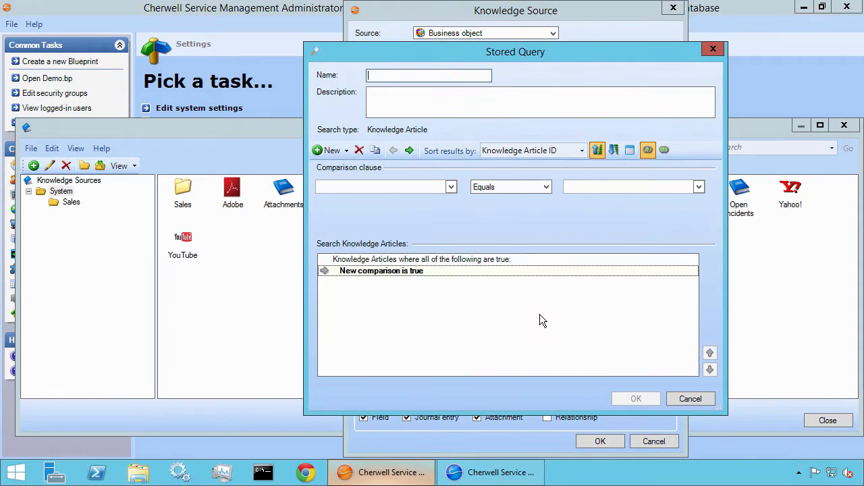
pyautogui.click(451, 188)
pyautogui.doubleClick(385, 201)
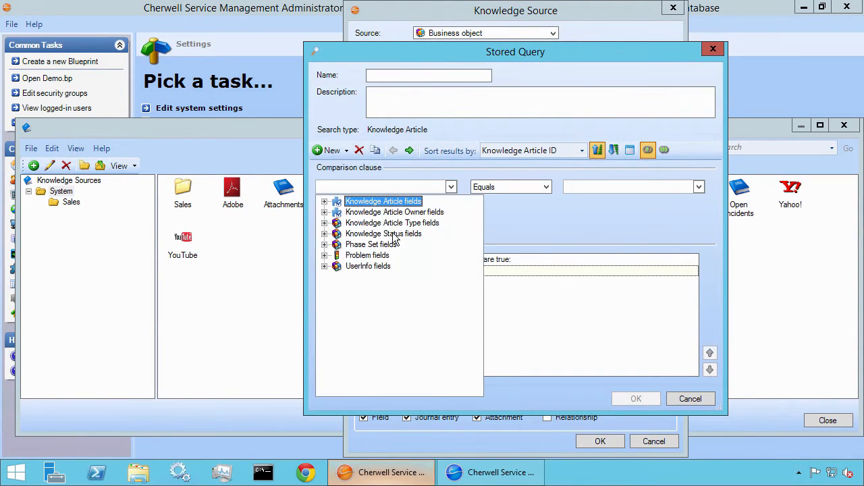
pyautogui.scroll(-2, 376, 355)
pyautogui.click(369, 289)
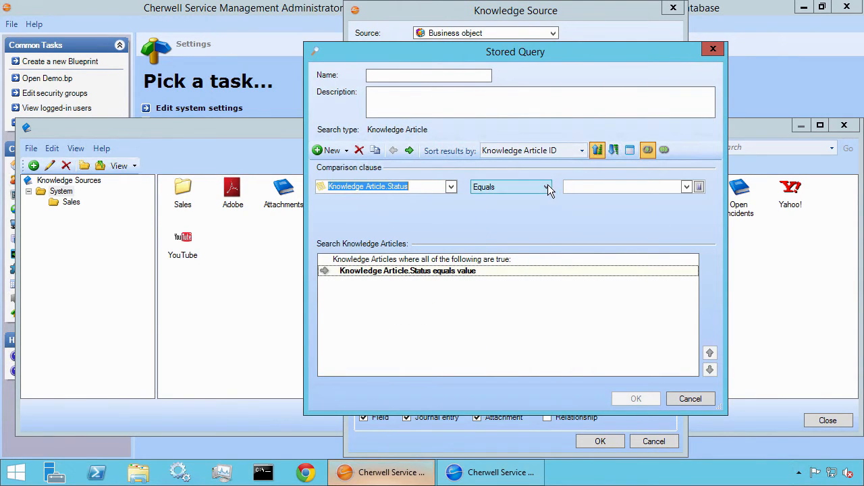
pyautogui.click(546, 187)
pyautogui.click(500, 208)
pyautogui.click(700, 188)
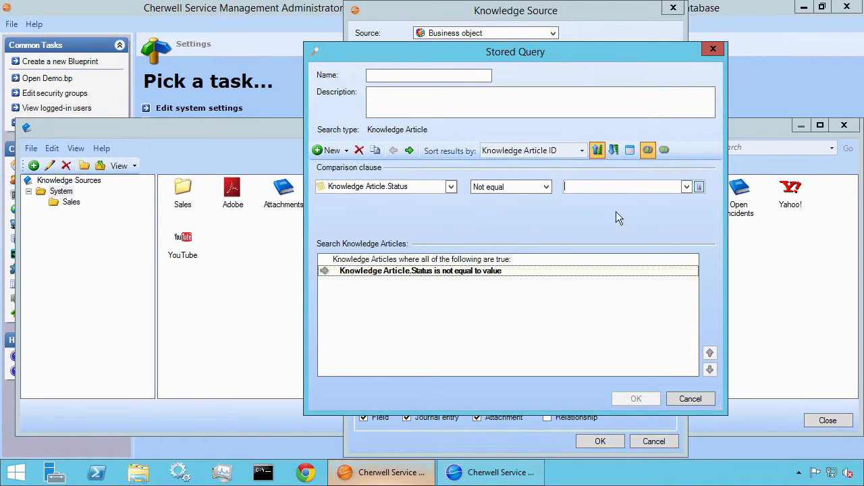
pyautogui.doubleClick(246, 187)
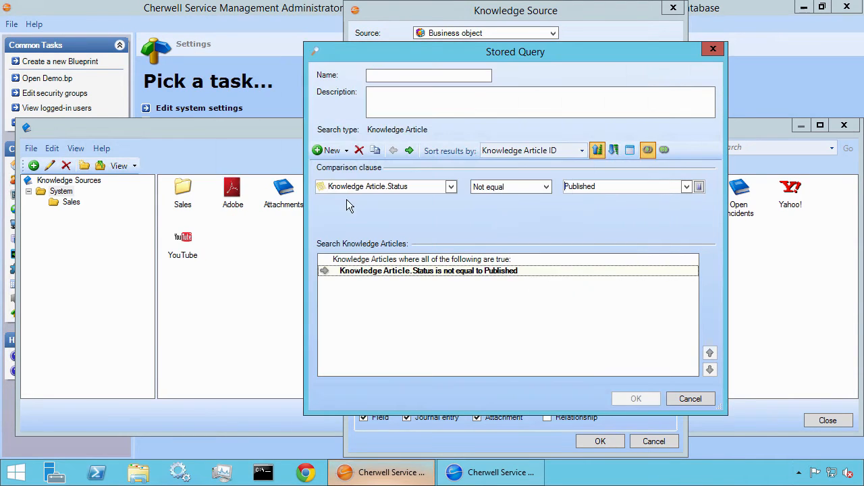
# - Add a second clause to the query requiring Knowledge Article.Status Not equal Retired
pyautogui.click(450, 189)
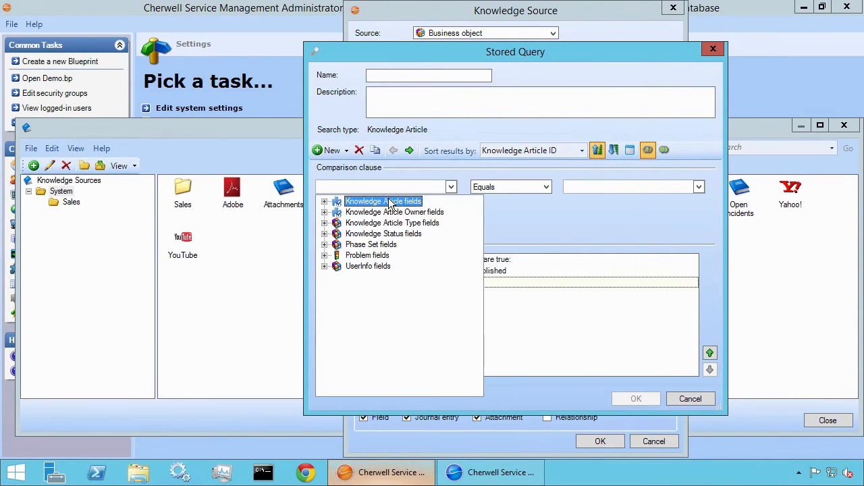
pyautogui.doubleClick(391, 202)
pyautogui.click(369, 352)
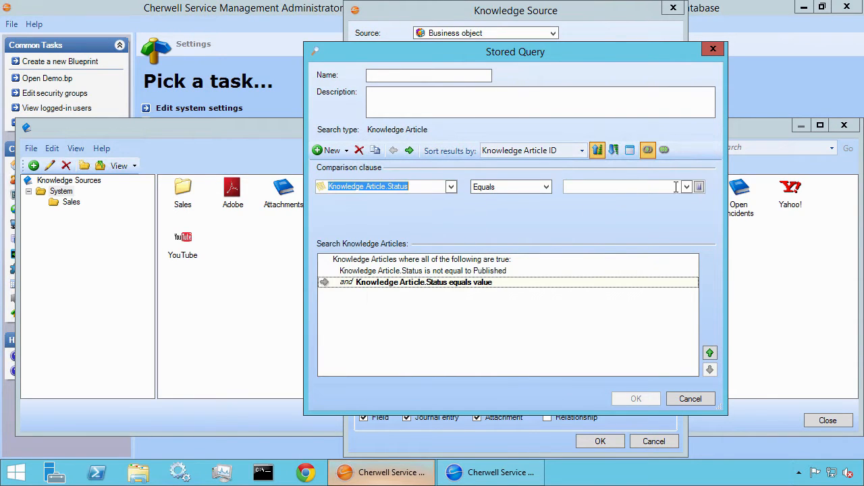
pyautogui.click(700, 188)
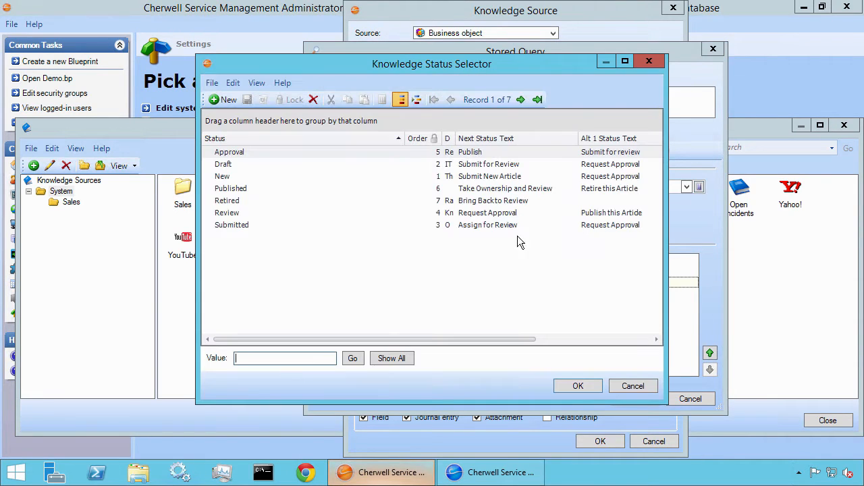
pyautogui.click(237, 202)
pyautogui.click(578, 386)
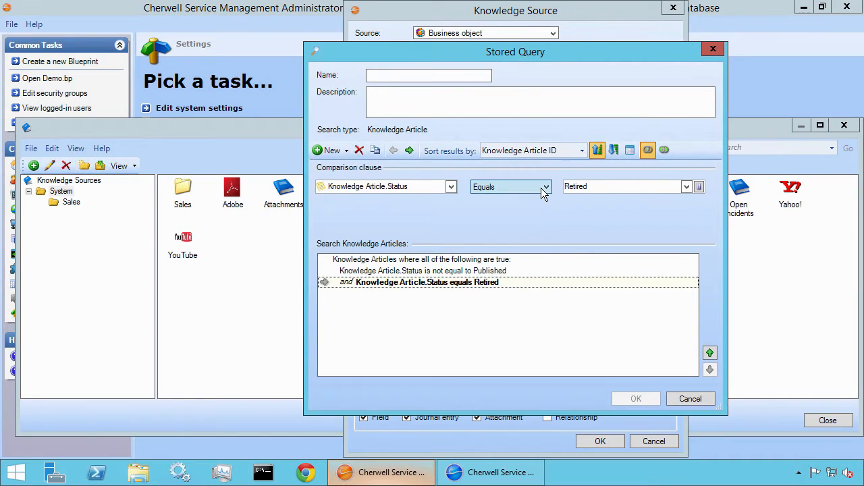
pyautogui.click(541, 188)
pyautogui.click(536, 207)
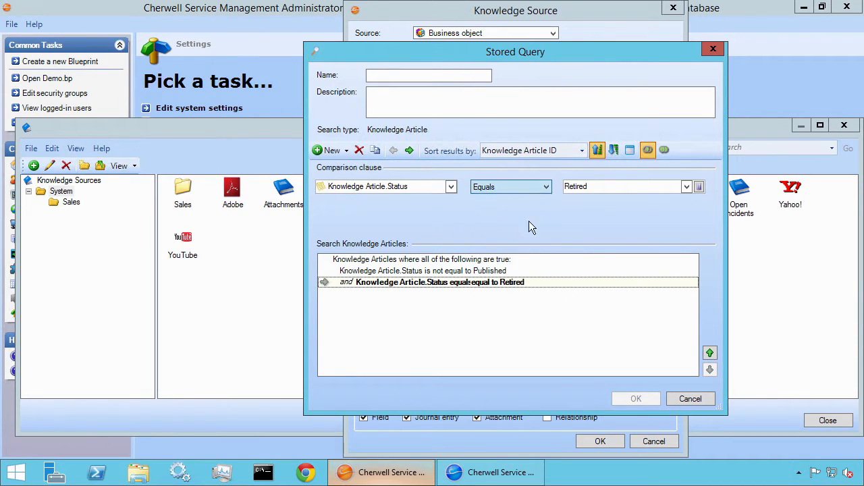
pyautogui.click(468, 272)
pyautogui.click(473, 282)
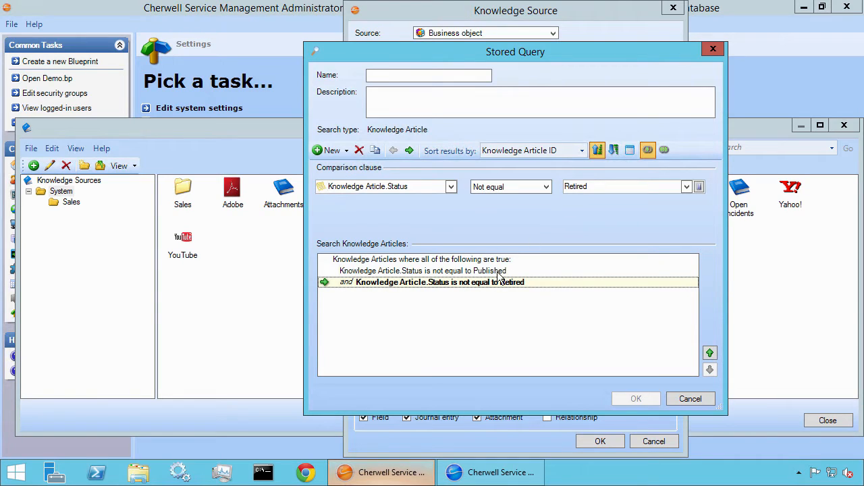
pyautogui.click(500, 271)
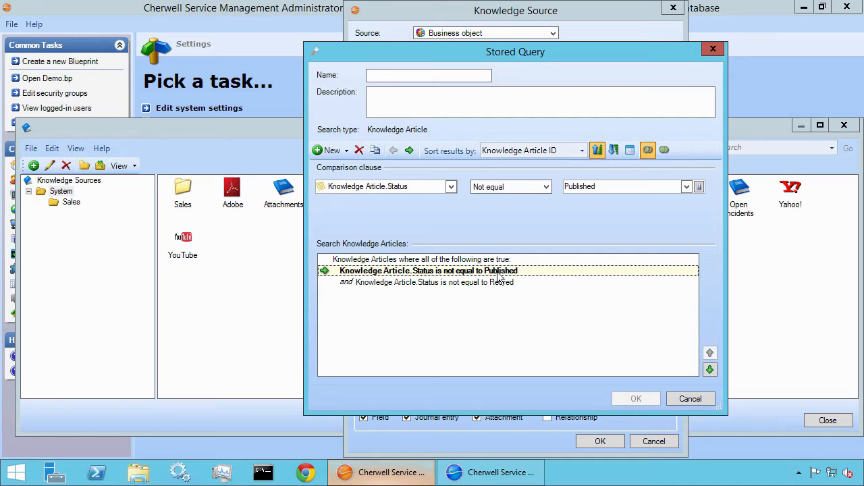
# - Name the stored query Not Published Nor Retired and save it
pyautogui.click(449, 76)
pyautogui.write('N')
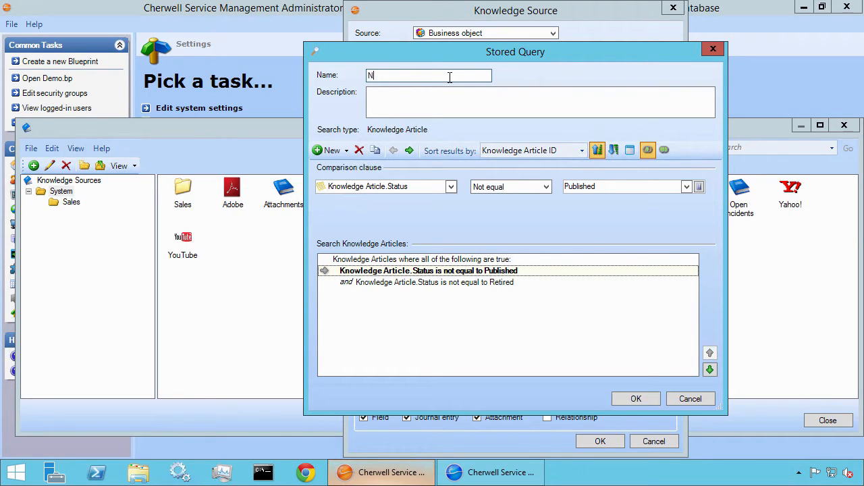
pyautogui.write('ot Published Nor Retired')
pyautogui.click(634, 398)
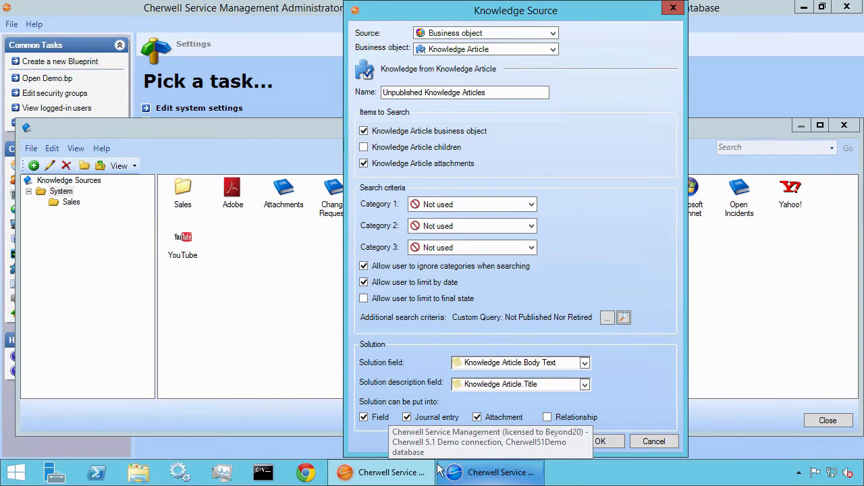
# - Save the Unpublished Knowledge Articles source and close the Knowledge Source Manager
pyautogui.click(407, 417)
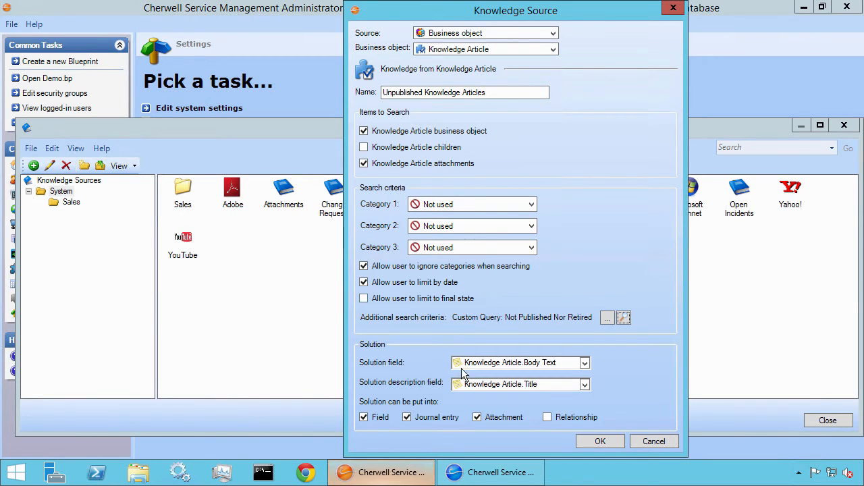
pyautogui.click(601, 441)
pyautogui.click(441, 214)
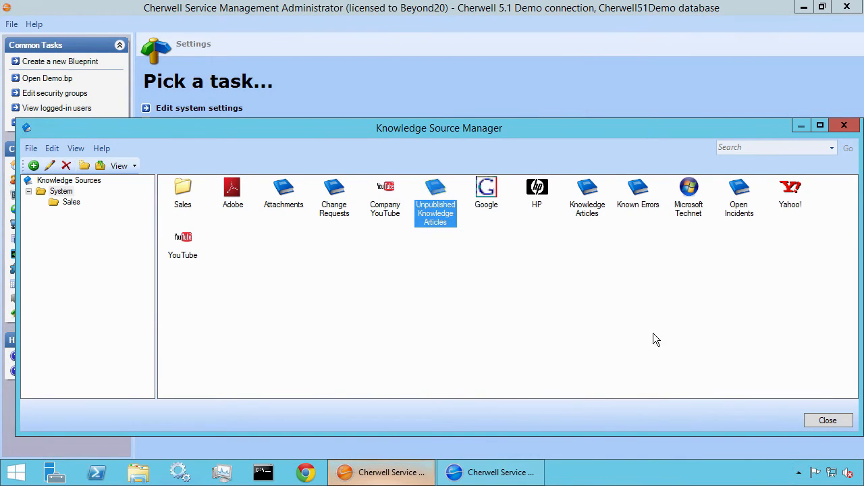
pyautogui.click(818, 422)
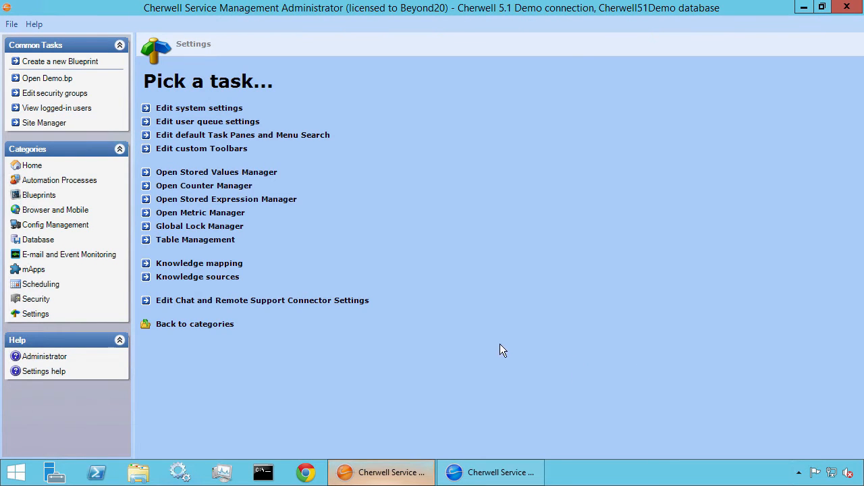
# - Add the Unpublished Knowledge Articles source to the knowledge mapping for Incident
pyautogui.click(233, 268)
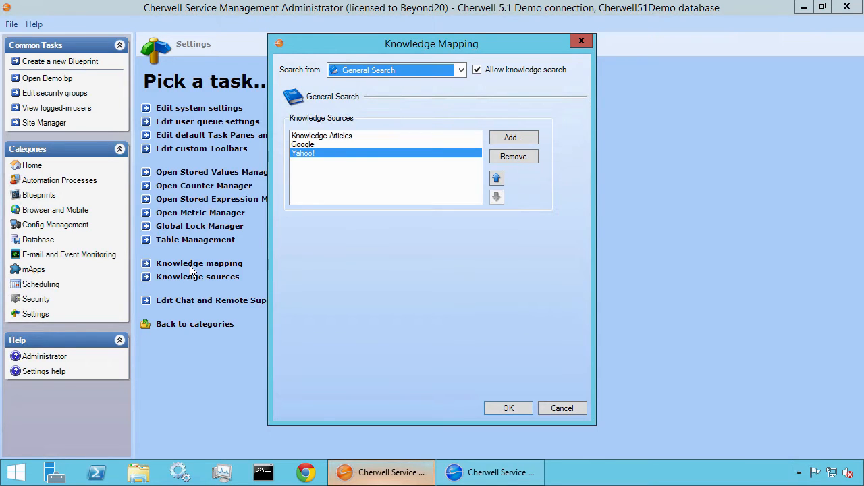
pyautogui.click(369, 72)
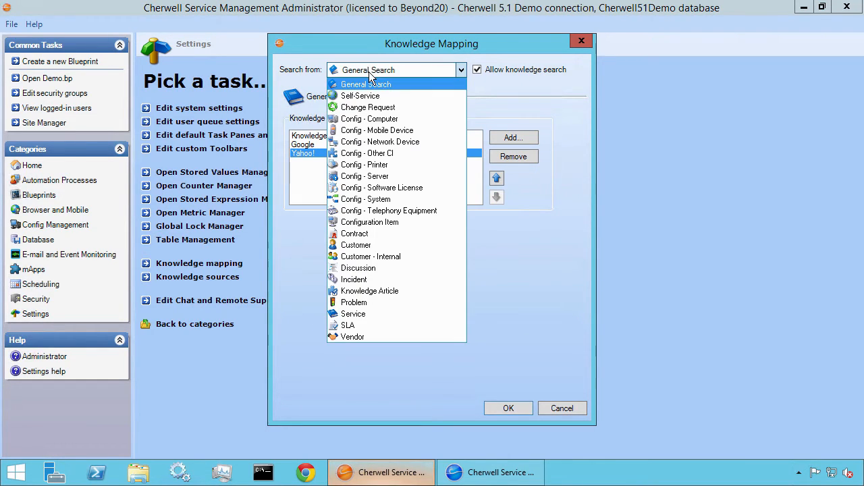
pyautogui.click(383, 280)
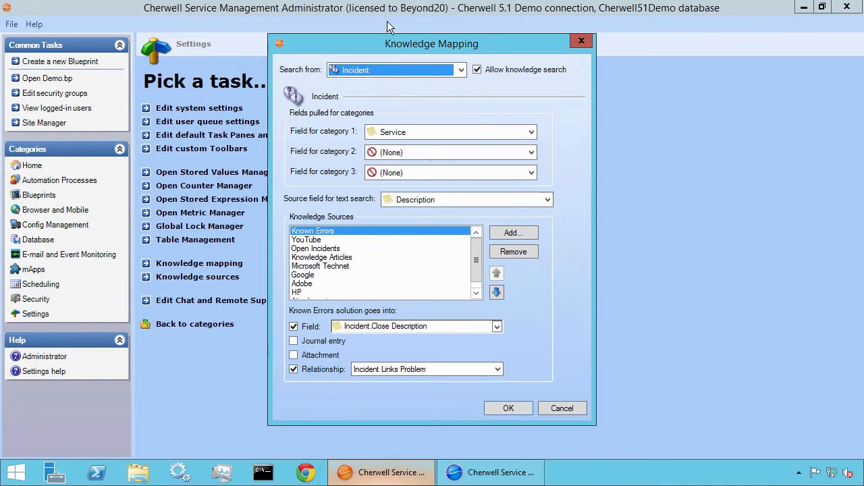
pyautogui.click(512, 232)
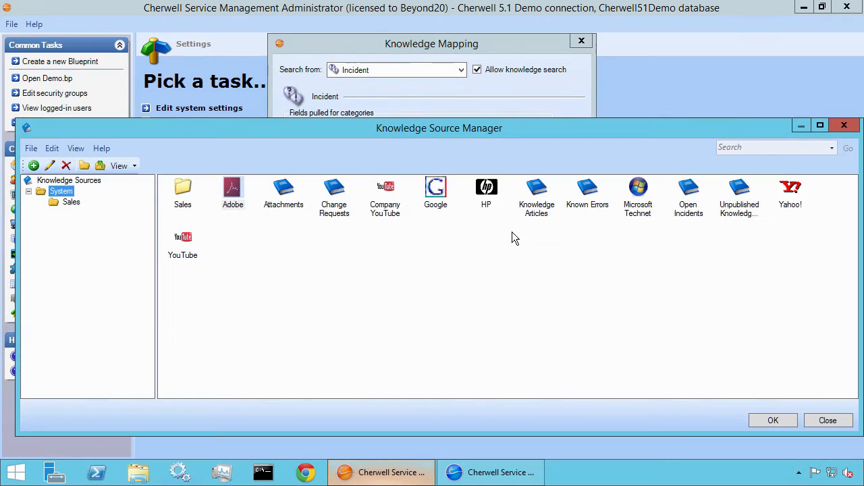
pyautogui.click(729, 218)
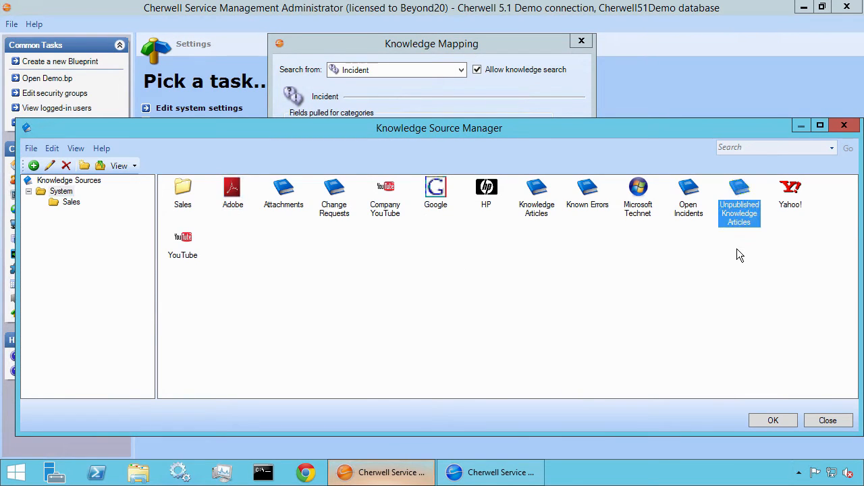
pyautogui.click(772, 420)
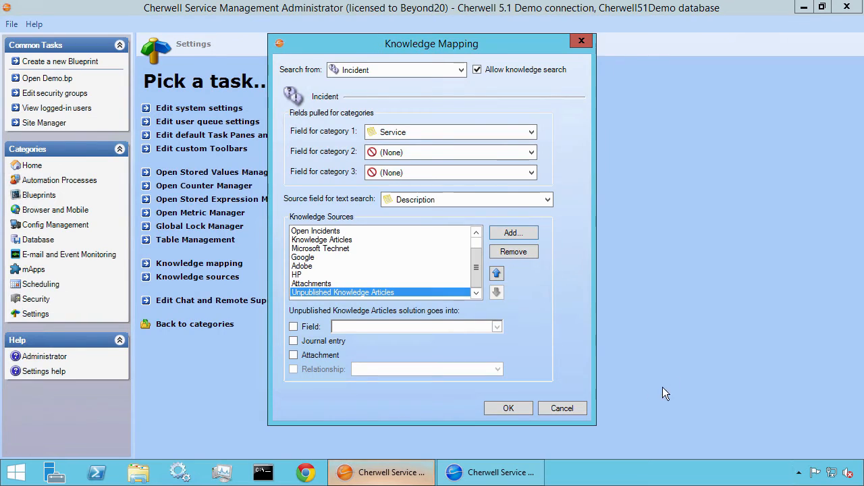
# - Move Unpublished Knowledge Articles up the Incident source list to directly below Knowledge Articles
pyautogui.click(499, 274)
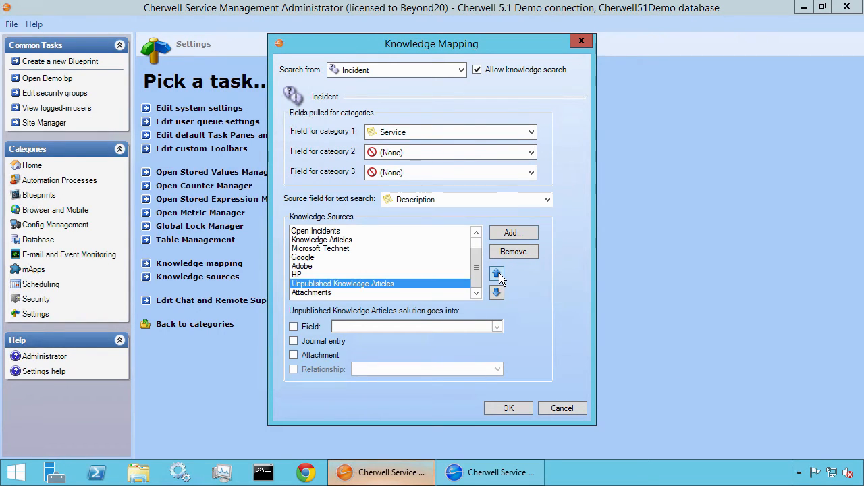
pyautogui.click(499, 273)
pyautogui.click(499, 273)
pyautogui.click(499, 273)
pyautogui.click(499, 274)
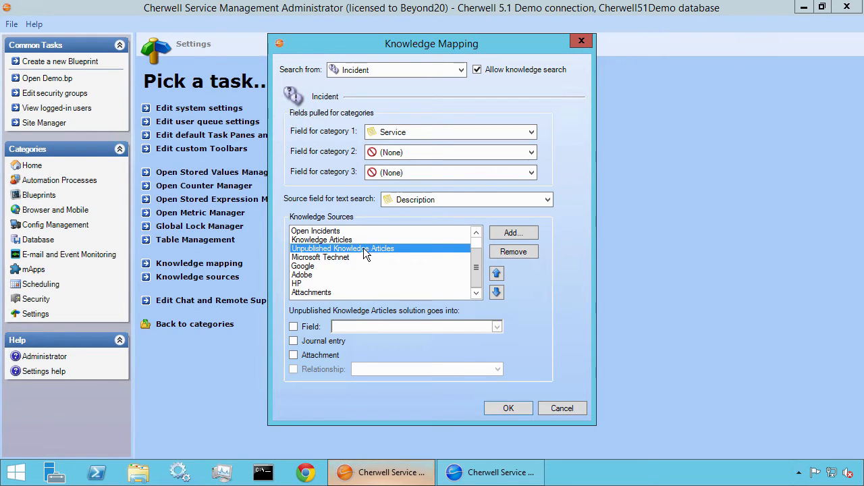
# - Route the Unpublished Knowledge Articles solution into the Incident.Close Description field and as an attachment, matching Knowledge Articles, and save the mapping
pyautogui.click(323, 240)
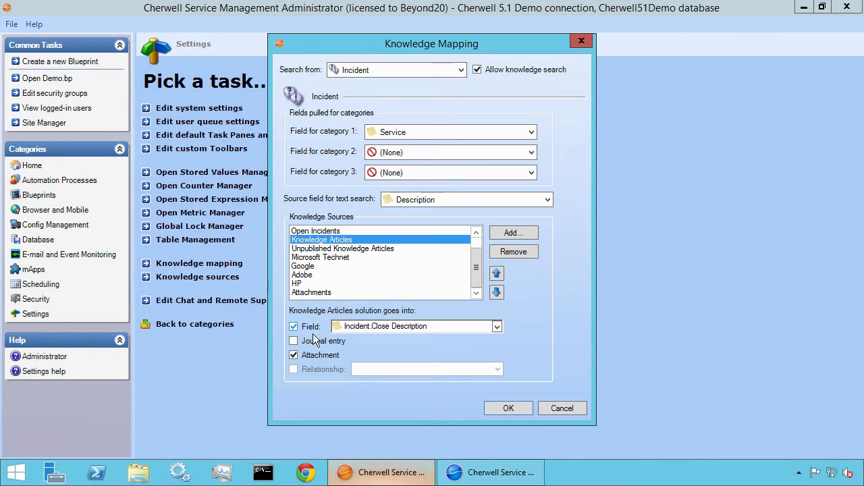
pyautogui.click(333, 249)
pyautogui.click(329, 240)
pyautogui.click(328, 248)
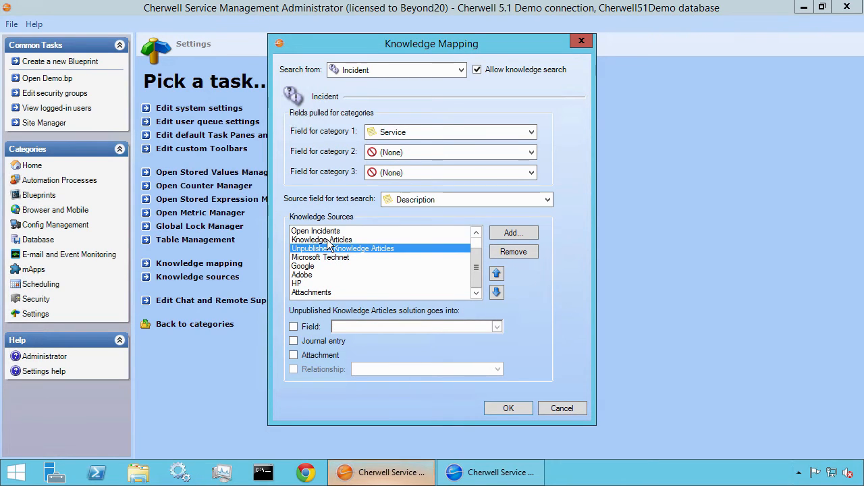
pyautogui.click(328, 240)
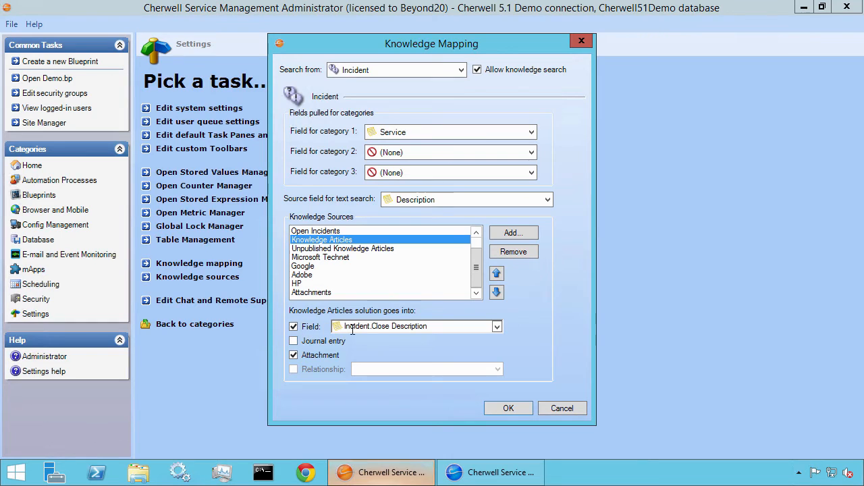
pyautogui.click(348, 249)
pyautogui.click(310, 327)
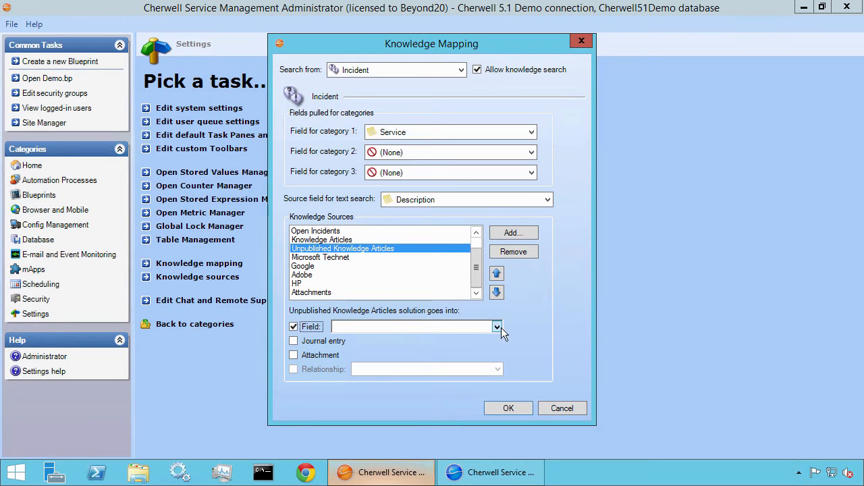
pyautogui.click(499, 326)
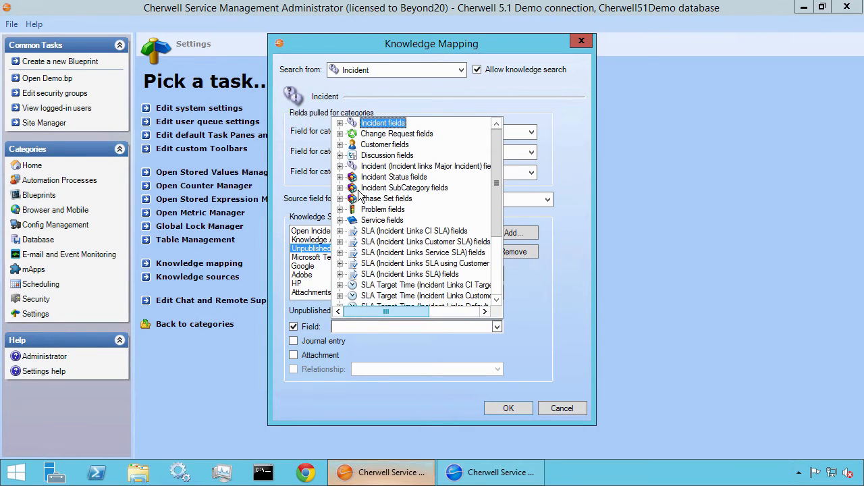
pyautogui.doubleClick(382, 125)
pyautogui.click(400, 187)
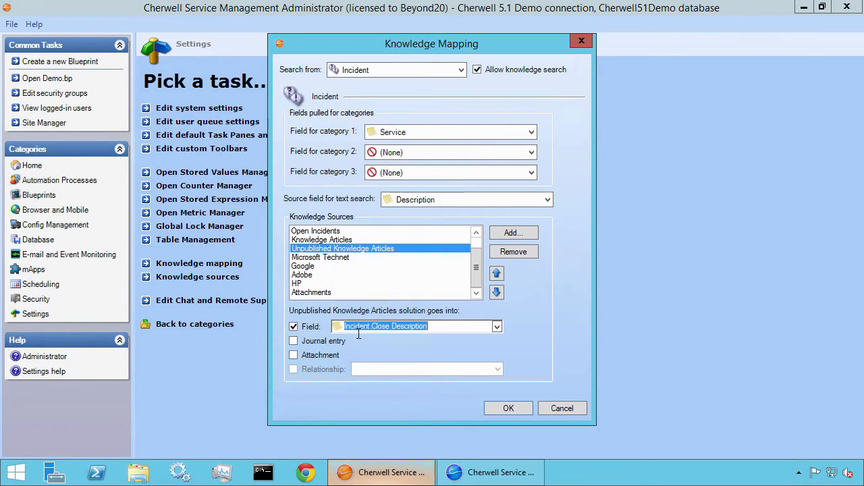
pyautogui.click(327, 356)
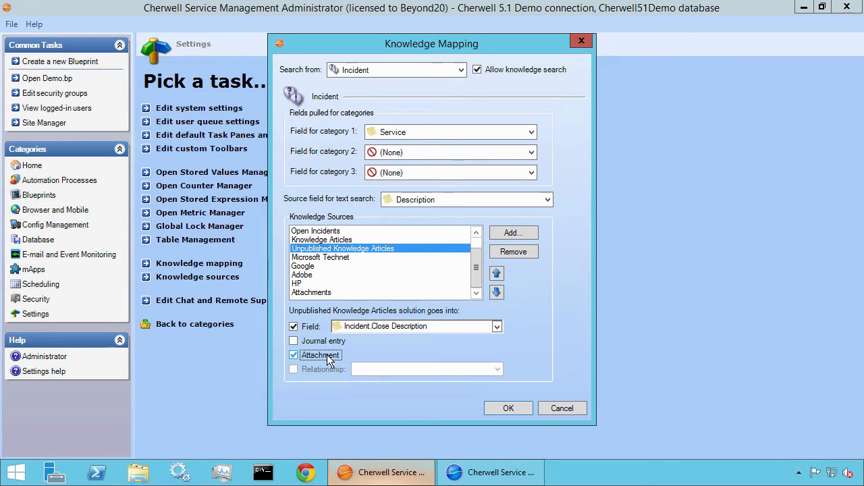
pyautogui.click(504, 407)
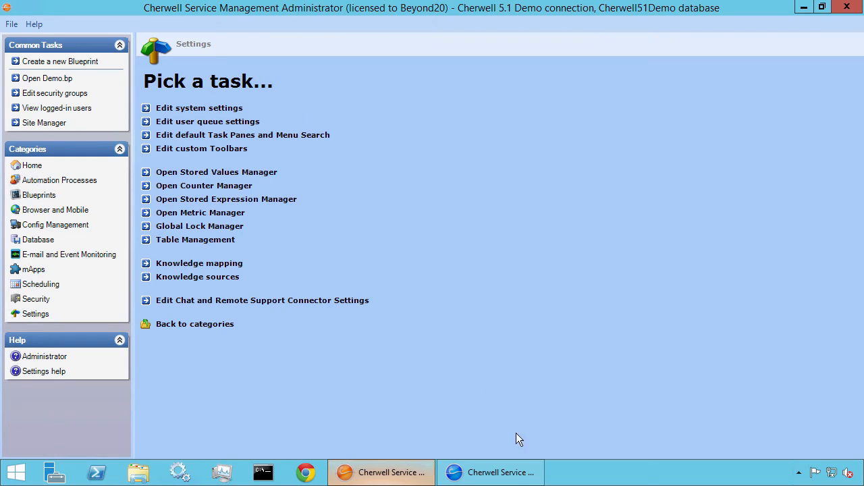
# - Switch to Cherwell Service Management and reload the definitions
pyautogui.click(500, 476)
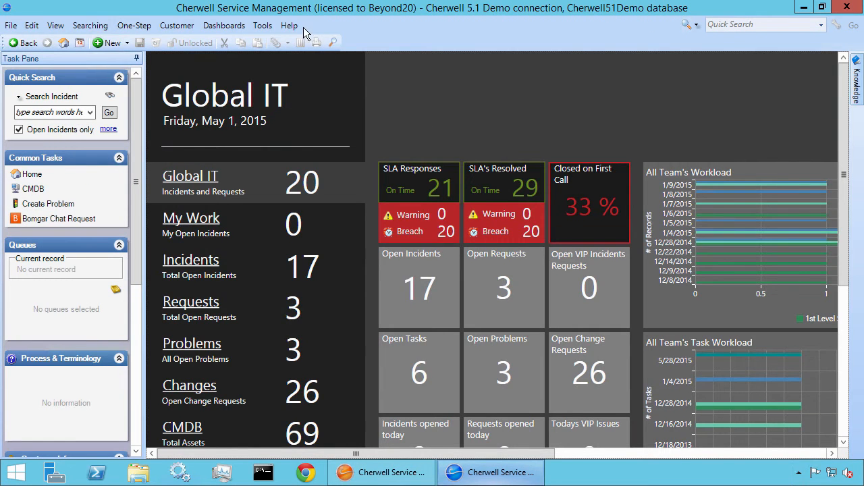
pyautogui.click(296, 25)
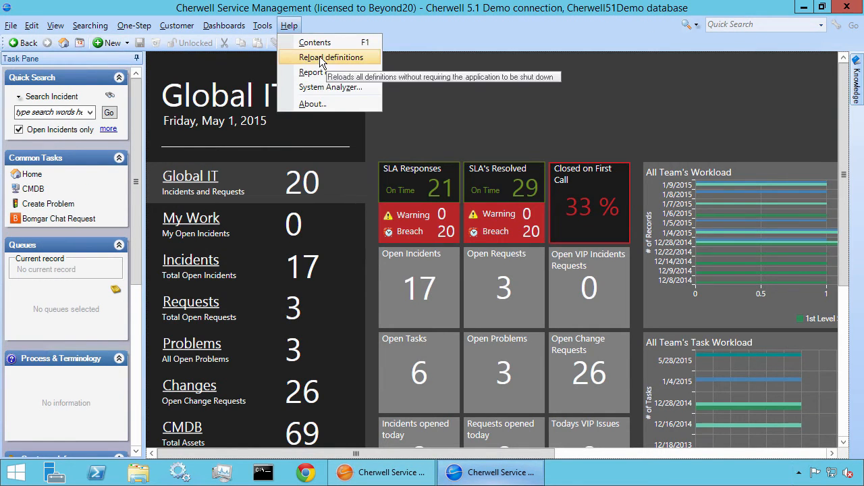
pyautogui.click(319, 56)
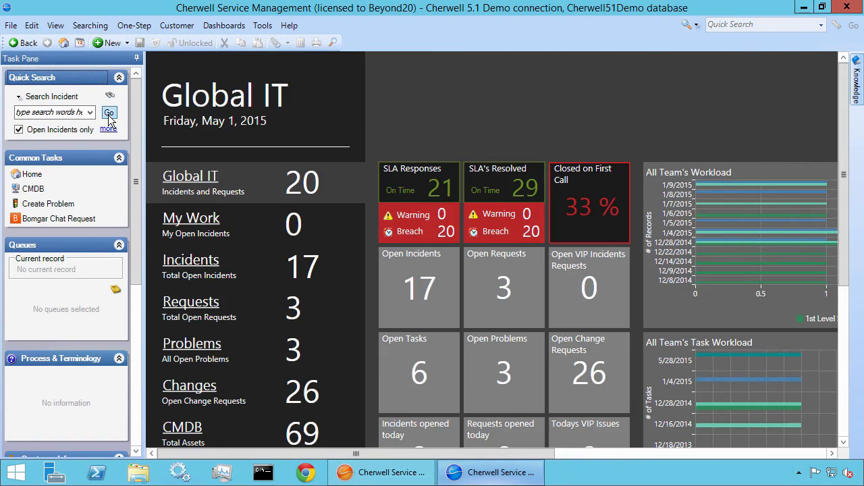
# - Open the "Keyboard is not working." incident from the open incidents and run a knowledge search across all sources with no search text
pyautogui.click(109, 113)
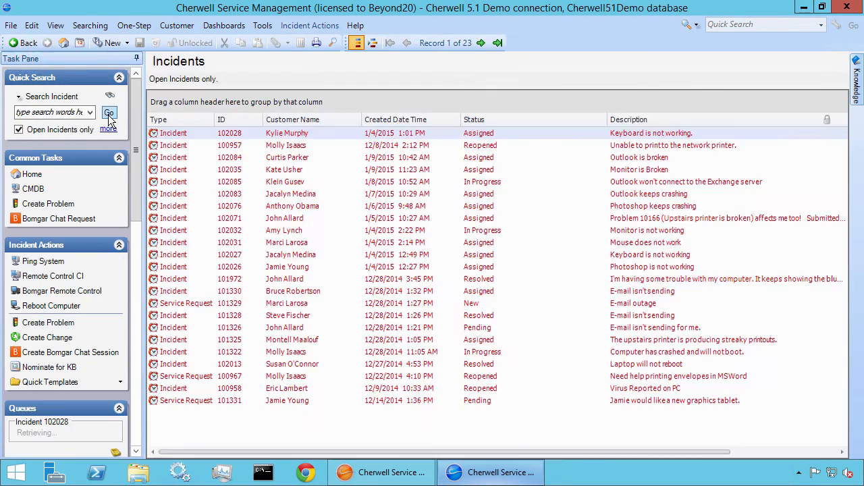
pyautogui.doubleClick(287, 138)
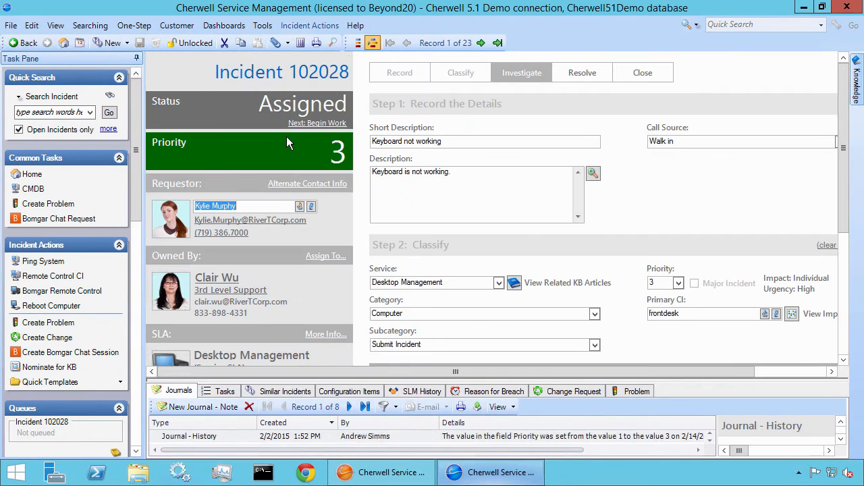
pyautogui.click(858, 88)
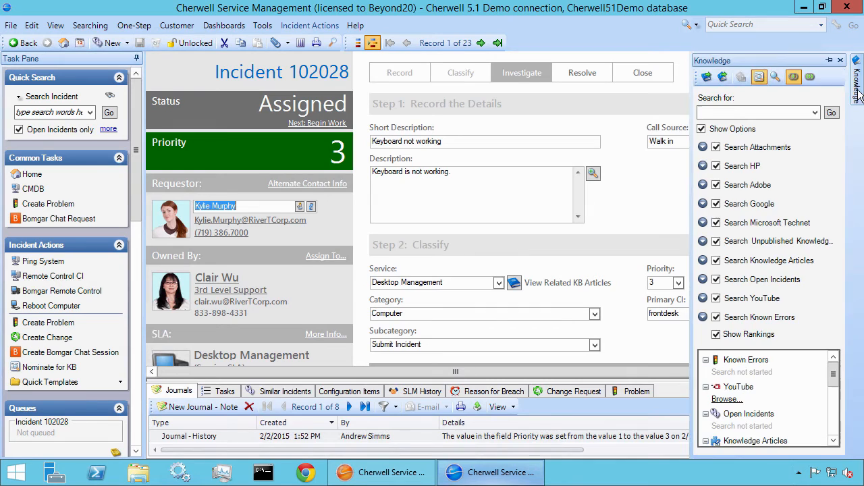
pyautogui.click(831, 112)
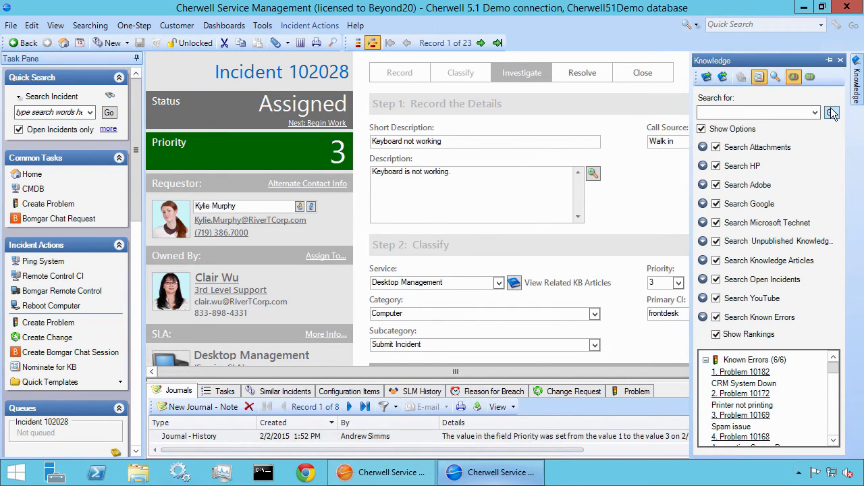
# - Collapse the Known Errors, YouTube, Open Incidents and Knowledge Articles result groups to reach Unpublished Knowledge Articles
pyautogui.click(706, 360)
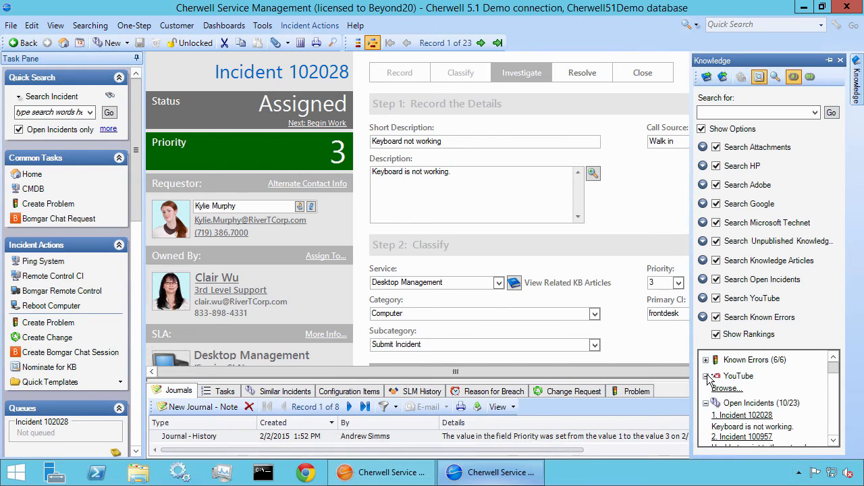
pyautogui.click(706, 376)
pyautogui.click(706, 392)
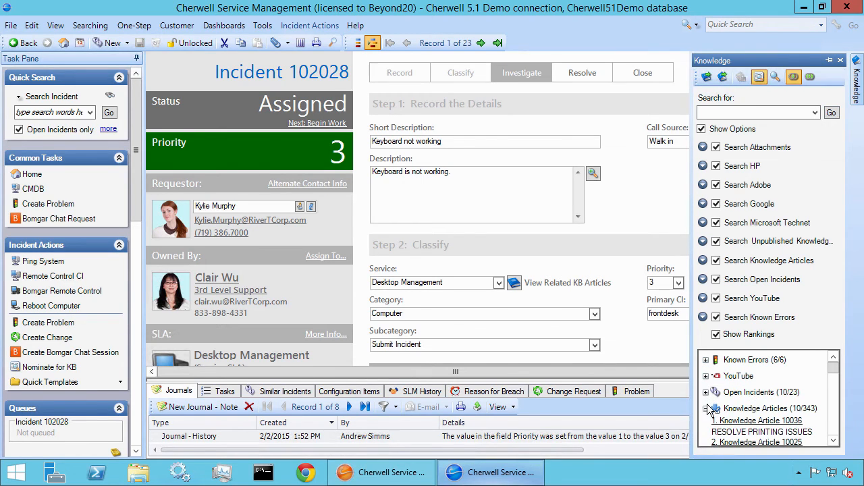
pyautogui.scroll(-2, 780, 405)
pyautogui.scroll(2, 783, 403)
pyautogui.click(706, 409)
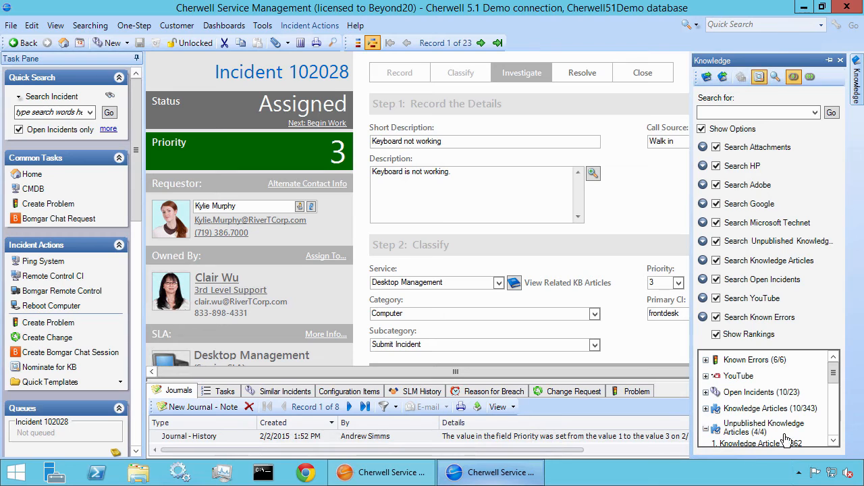
# - Open the unpublished article "How to upgrade Firefox" from the knowledge results and maximize its window
pyautogui.click(834, 441)
pyautogui.scroll(-3, 835, 444)
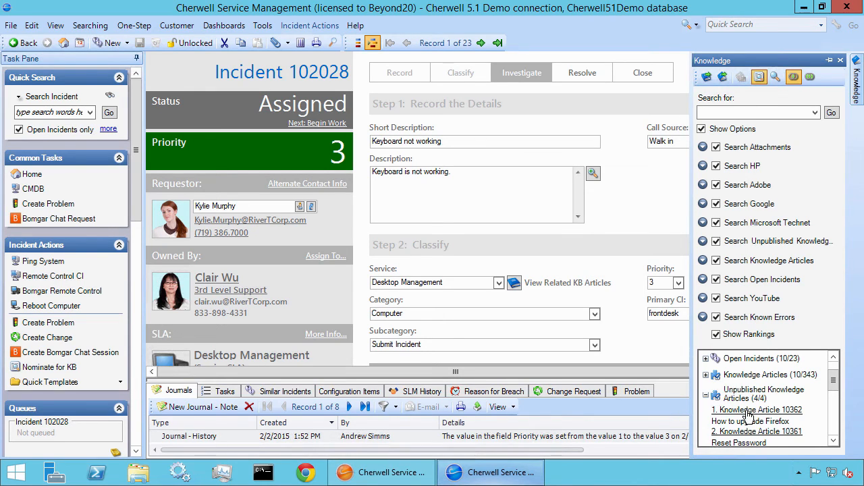
pyautogui.click(749, 412)
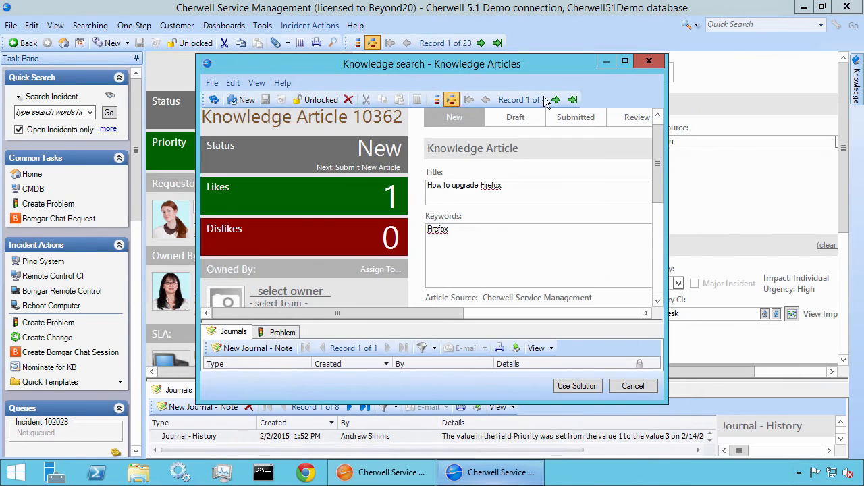
pyautogui.click(624, 62)
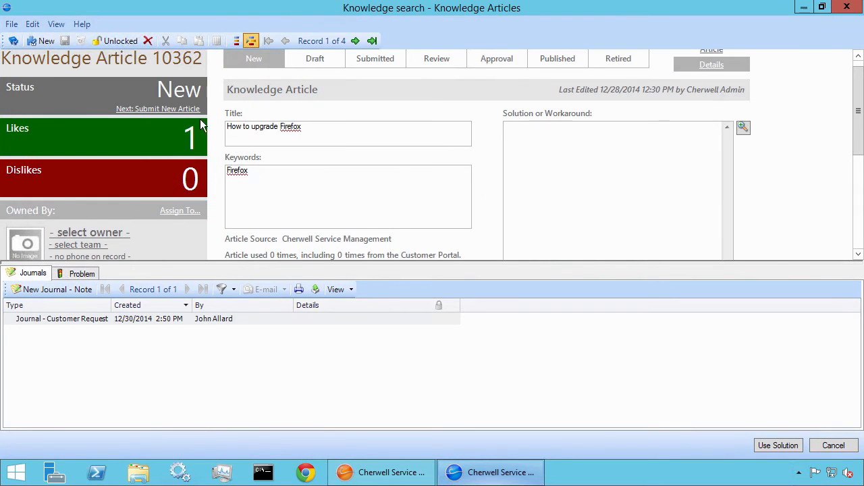